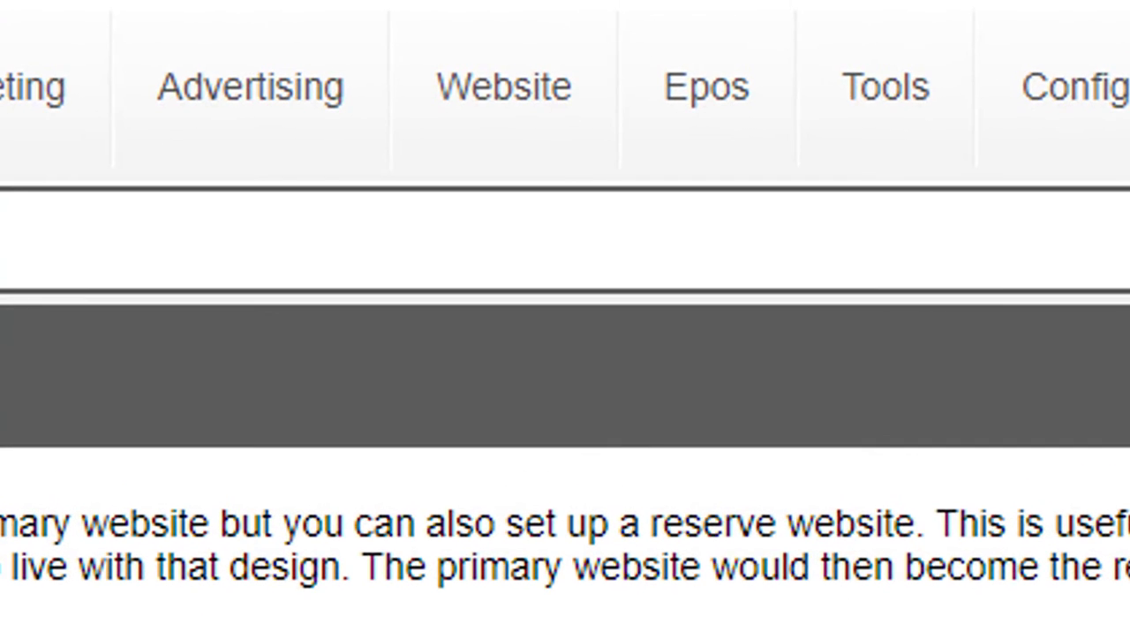
- Open the website's Google Fonts settings and follow the link to the catalogue of all usable fonts
mouse_move(550, 26)
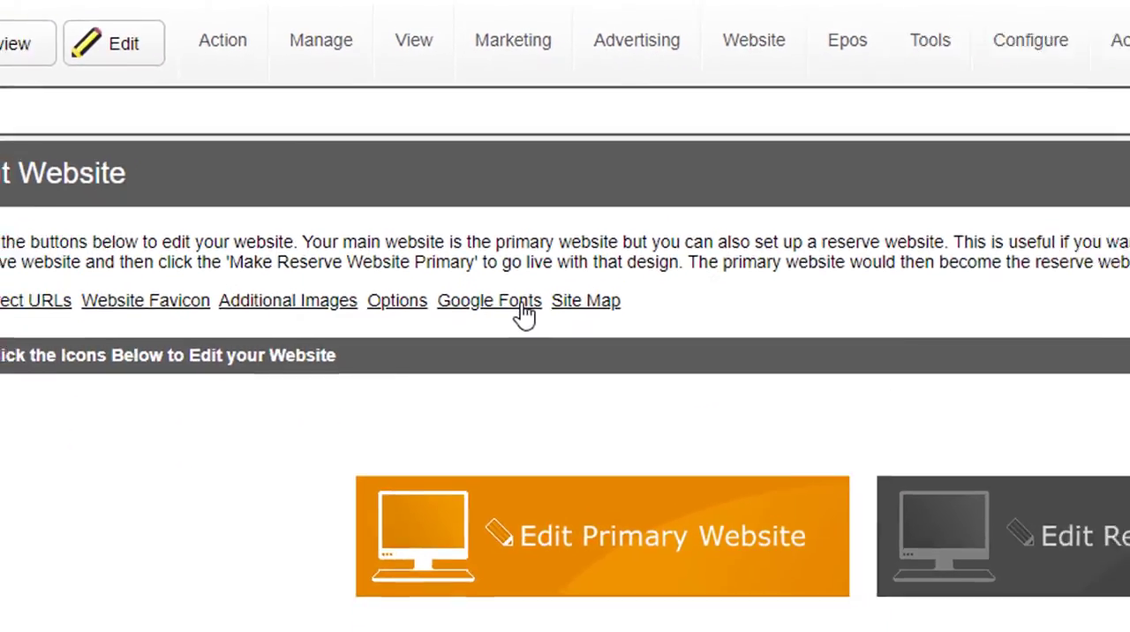
left_click(545, 344)
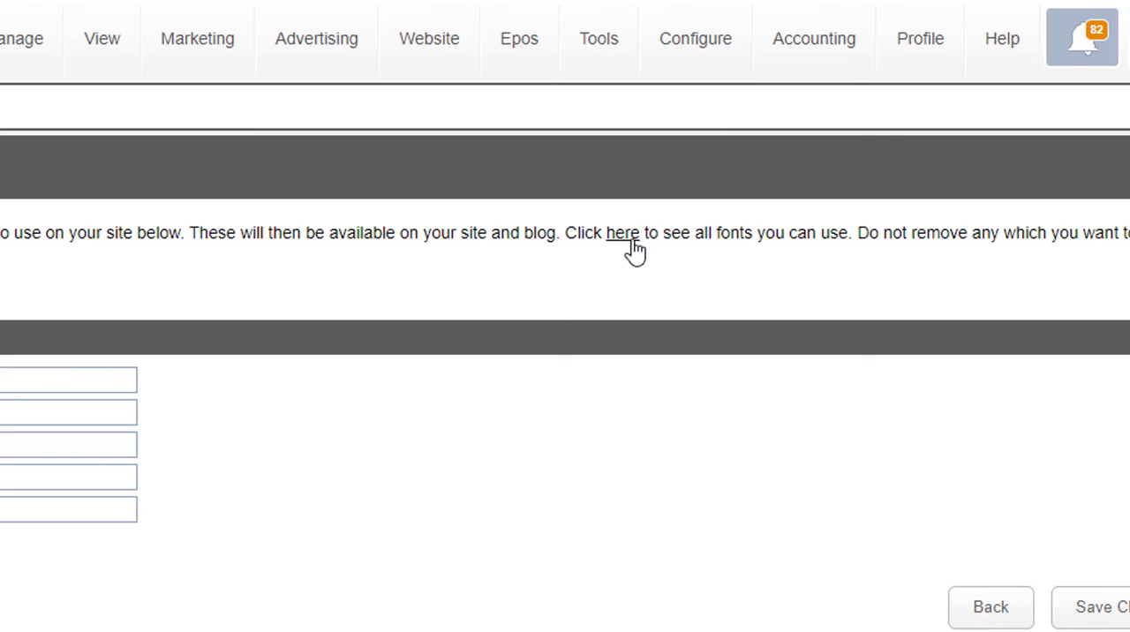
left_click(629, 237)
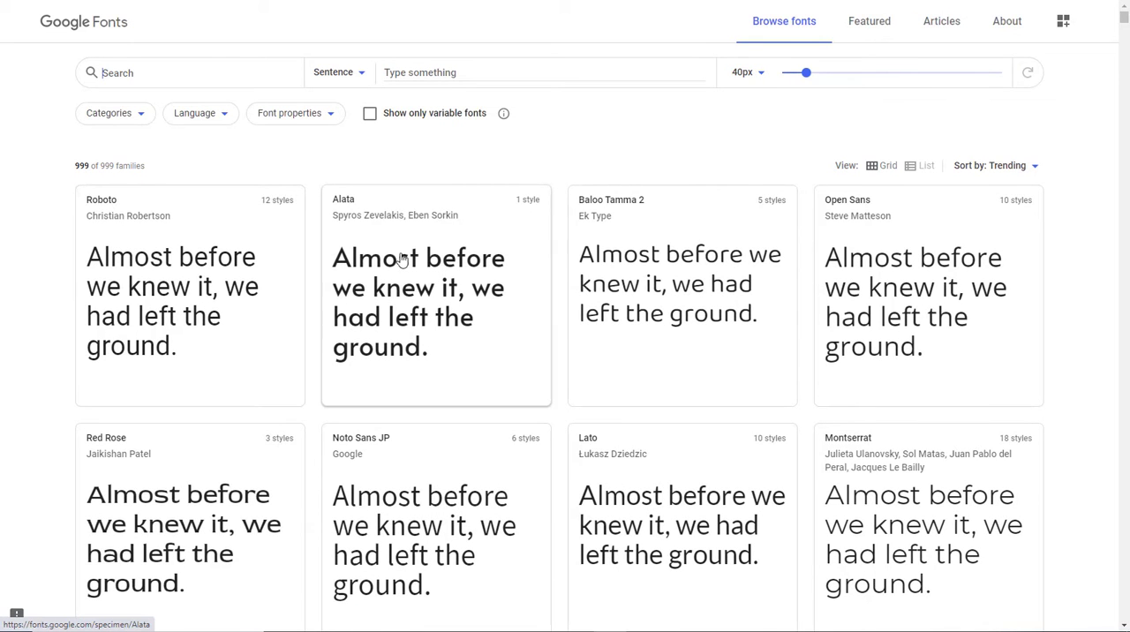
- Filter the Google Fonts catalogue to the Handwriting category only and browse the matching font families
left_click(144, 121)
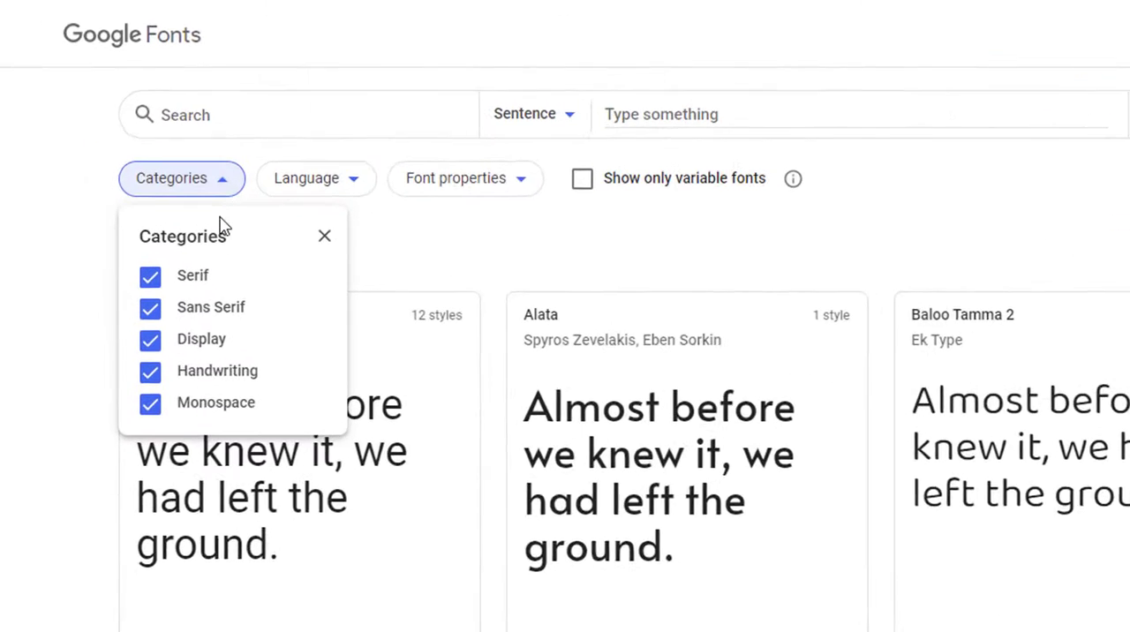
left_click(221, 421)
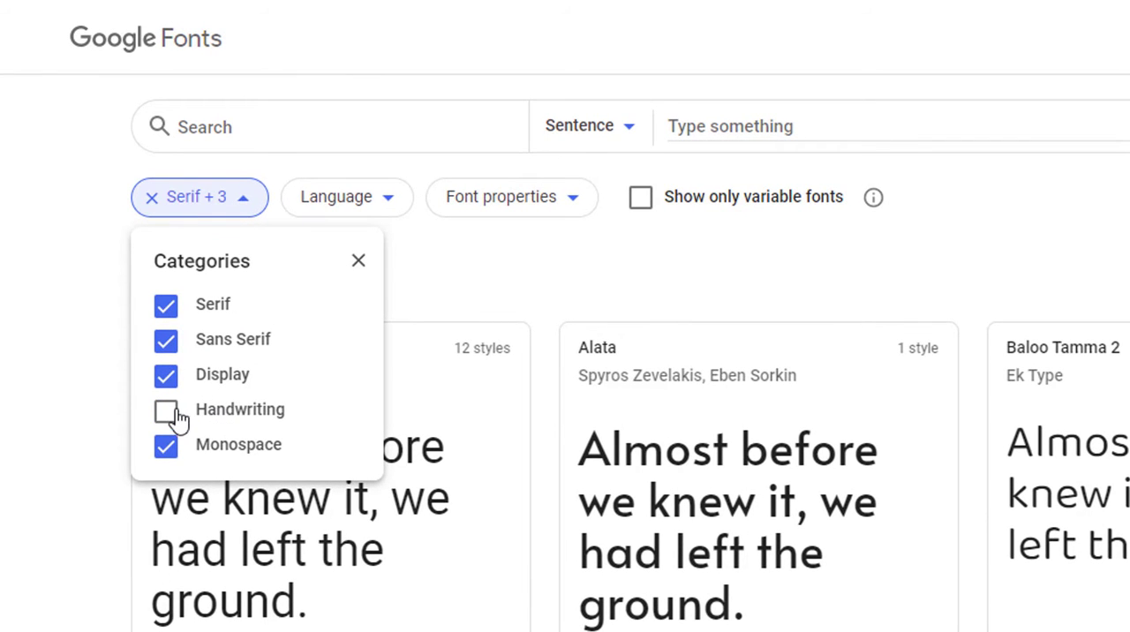
left_click(174, 415)
left_click(168, 380)
left_click(166, 304)
left_click(166, 339)
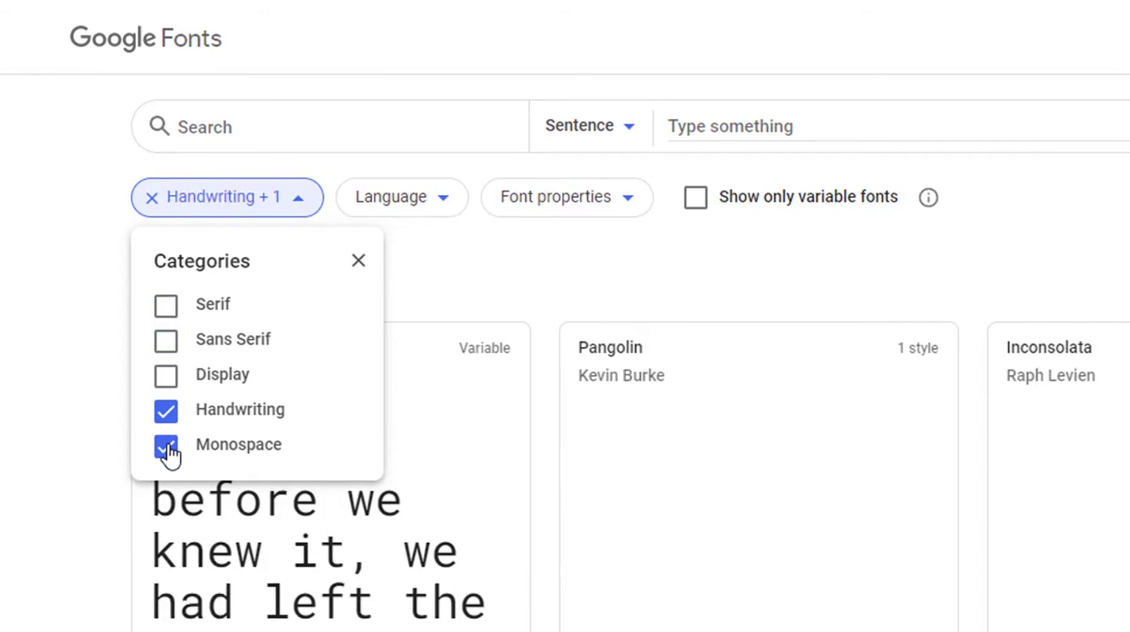
left_click(204, 441)
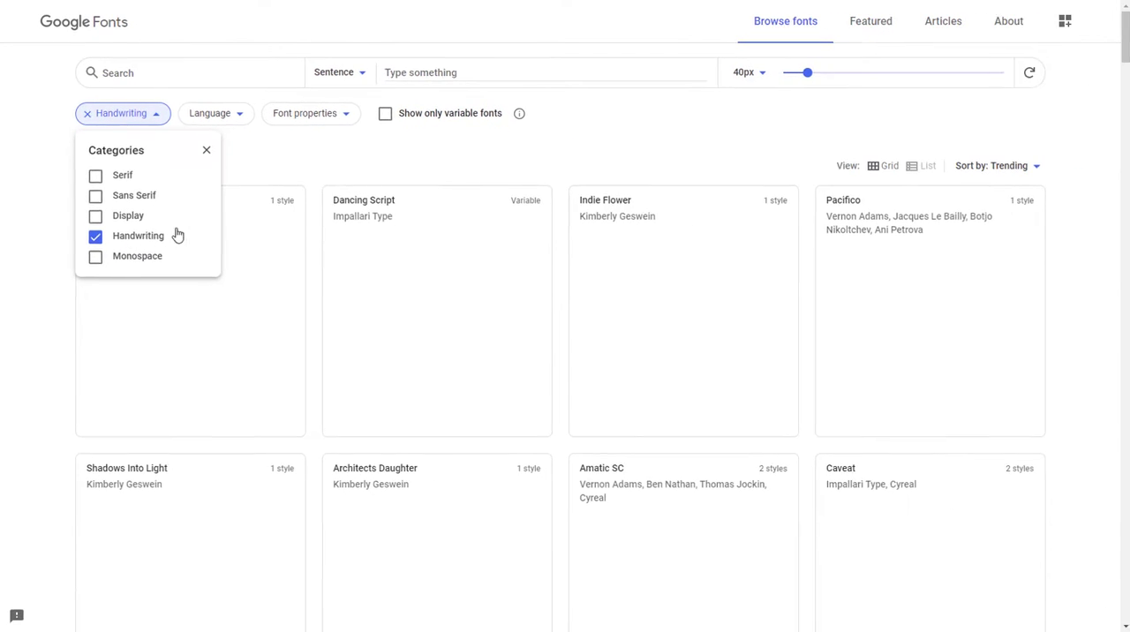
left_click(321, 171)
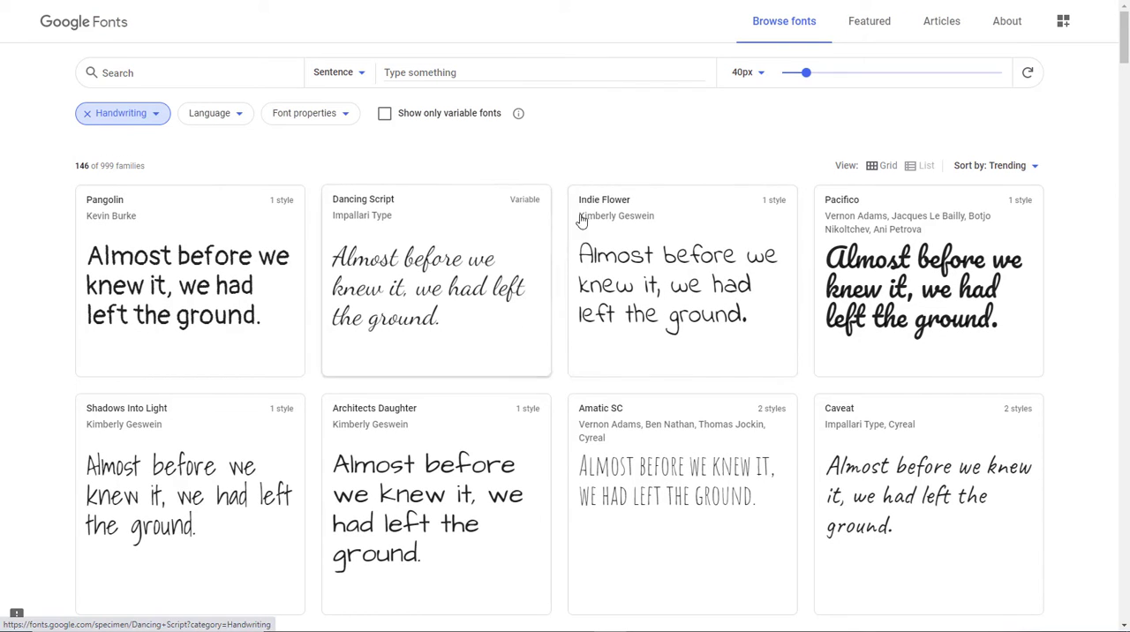
scroll(393, 327, "down", 10)
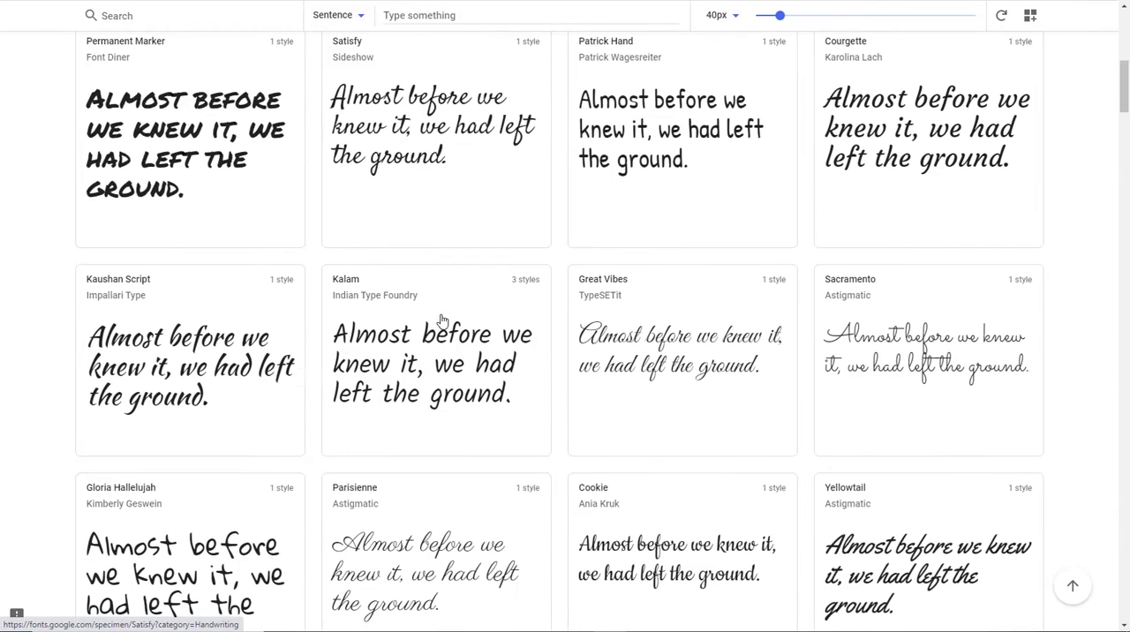
scroll(453, 302, "up", 8)
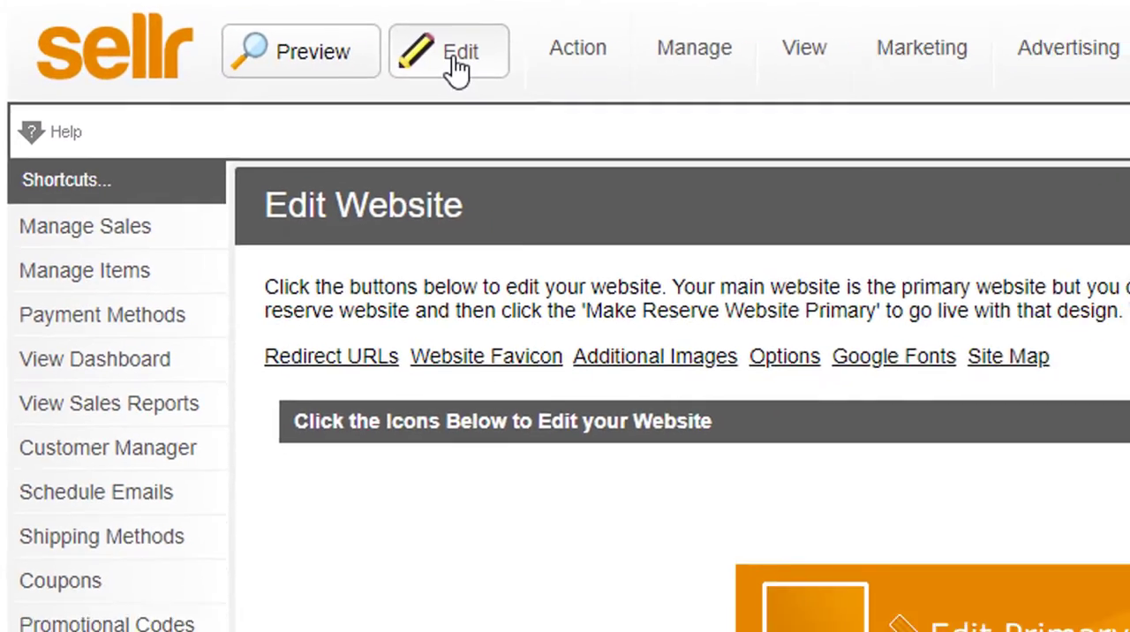
- Open the website for editing and set the "Shop Action Cameras" banner button text to the Dancing Script font
left_click(456, 69)
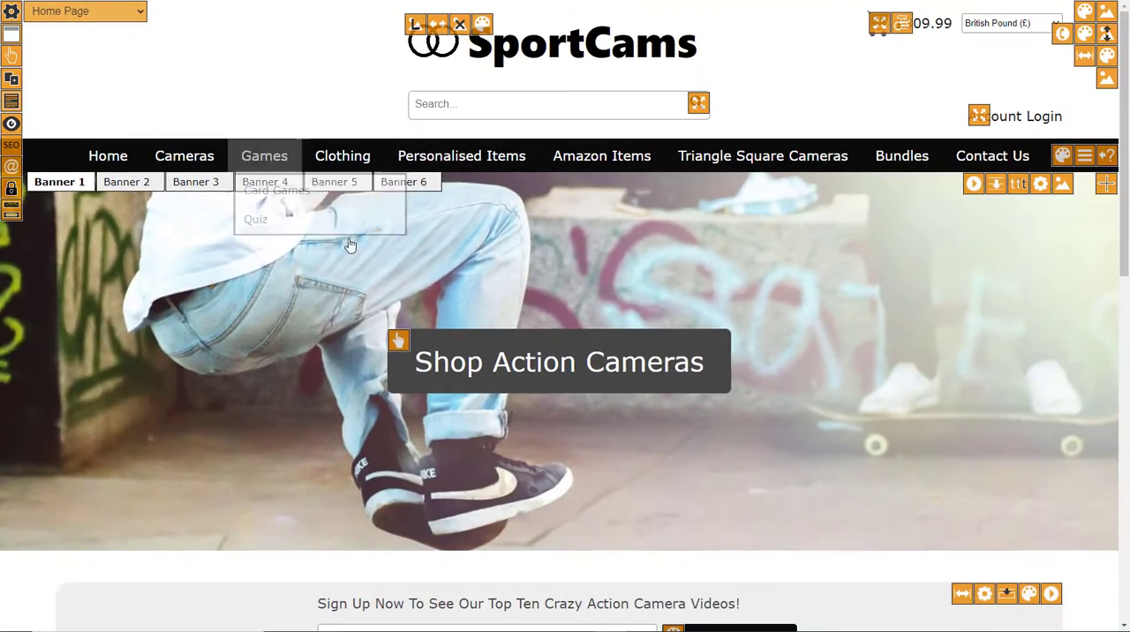
left_click(522, 358)
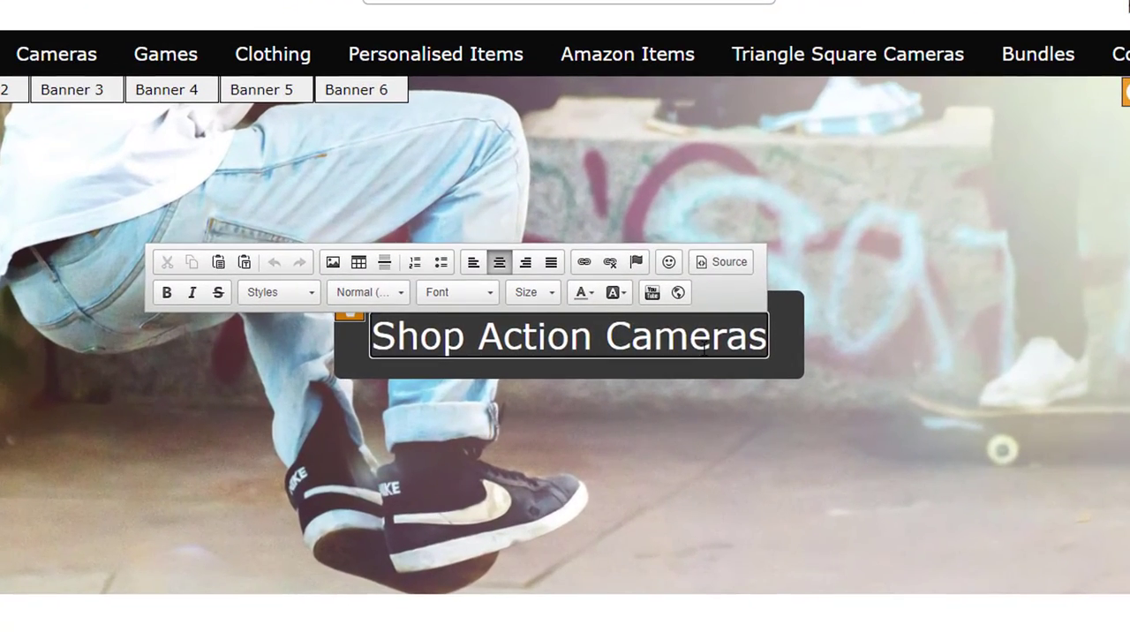
triple_click(703, 347)
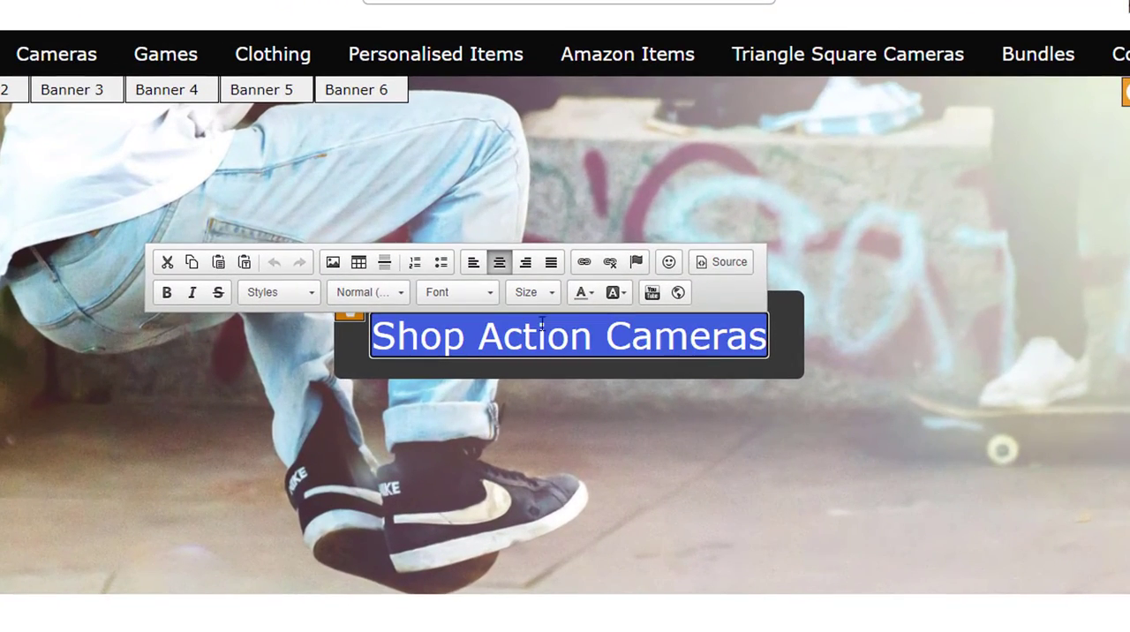
left_click(457, 292)
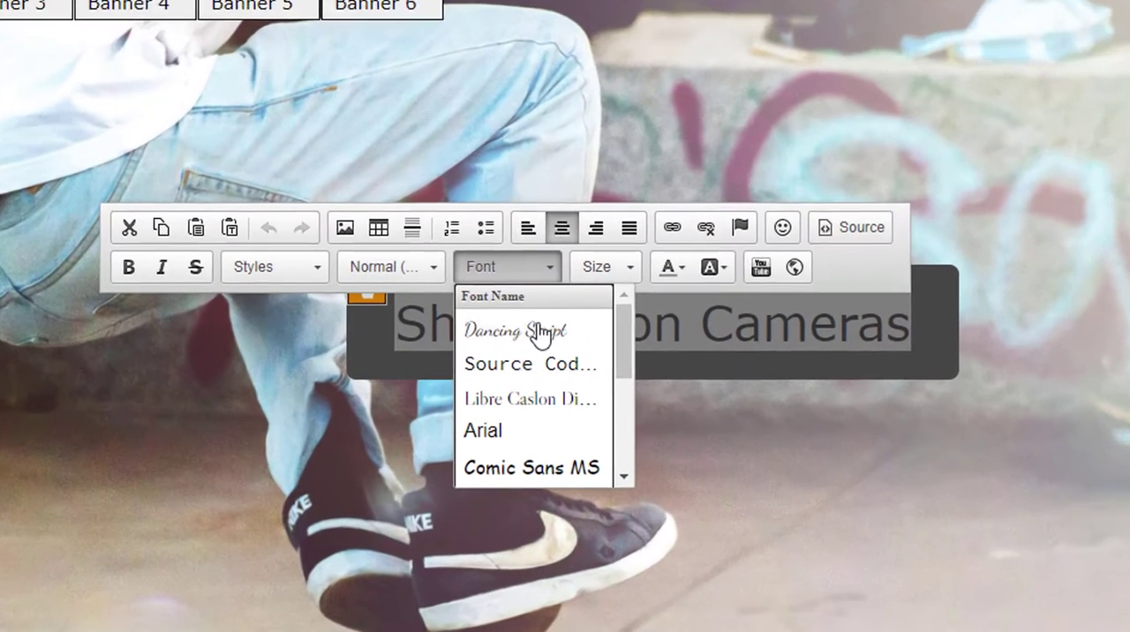
left_click(538, 332)
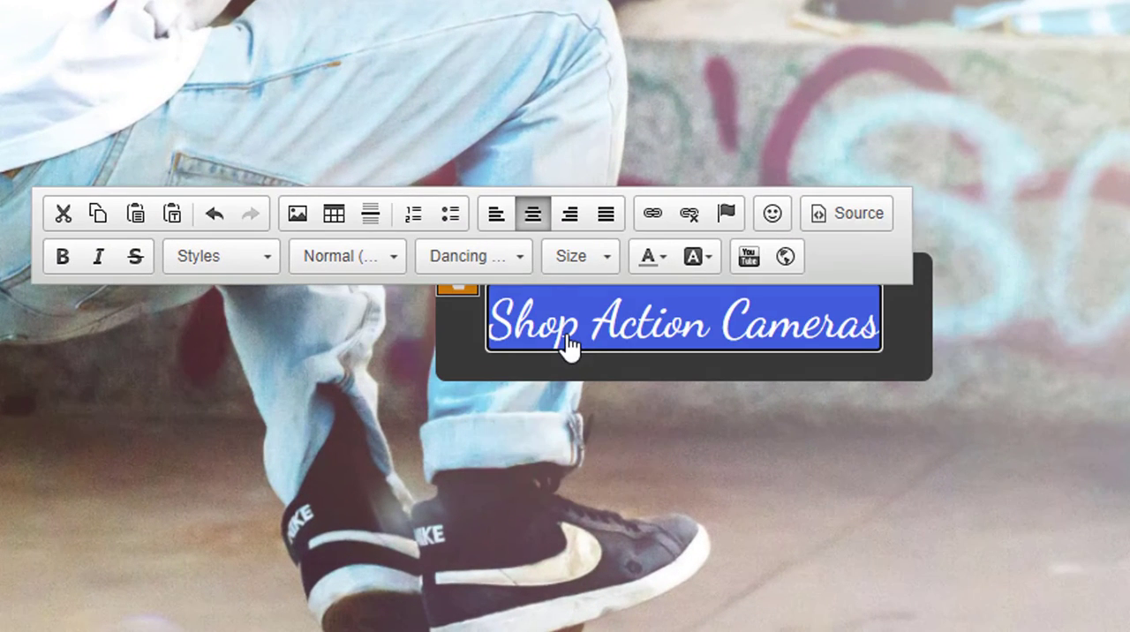
- Set the banner button text's font size to 2
left_click(608, 258)
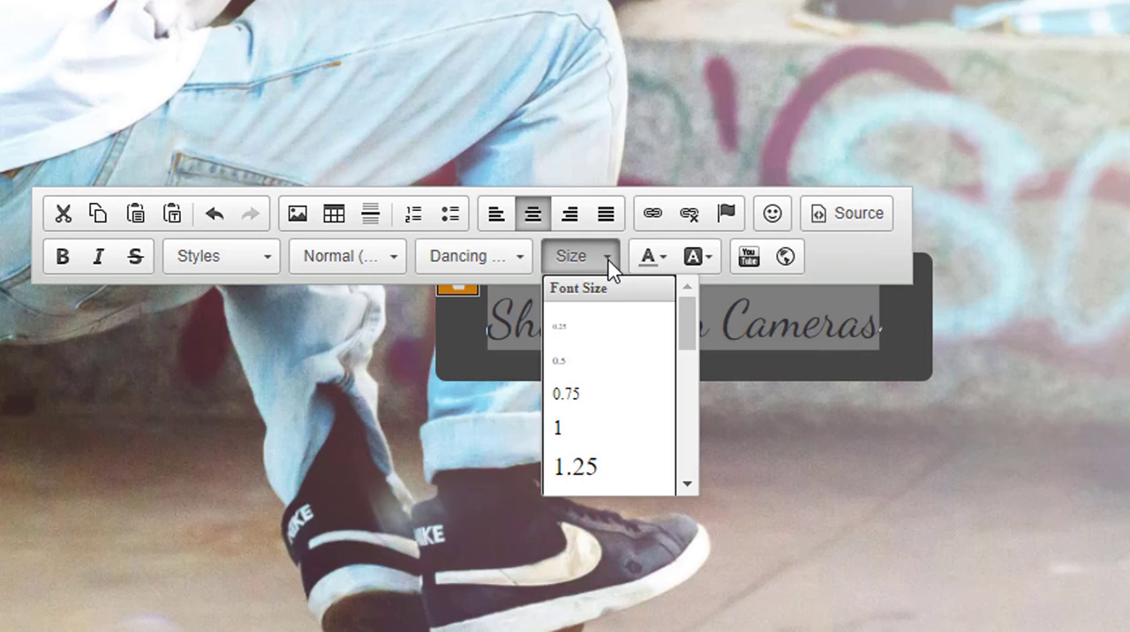
scroll(615, 448, "down", 3)
left_click(605, 482)
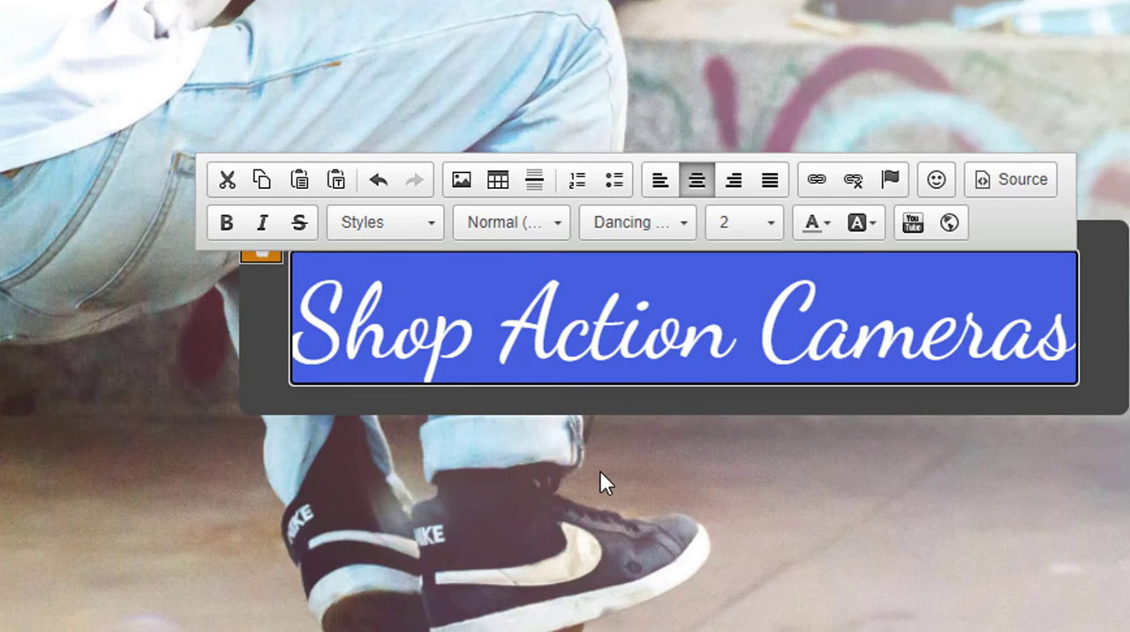
- Set the "Shop Action Cameras" text size to 1.5, save the page changes and dismiss the confirmation
left_click(752, 233)
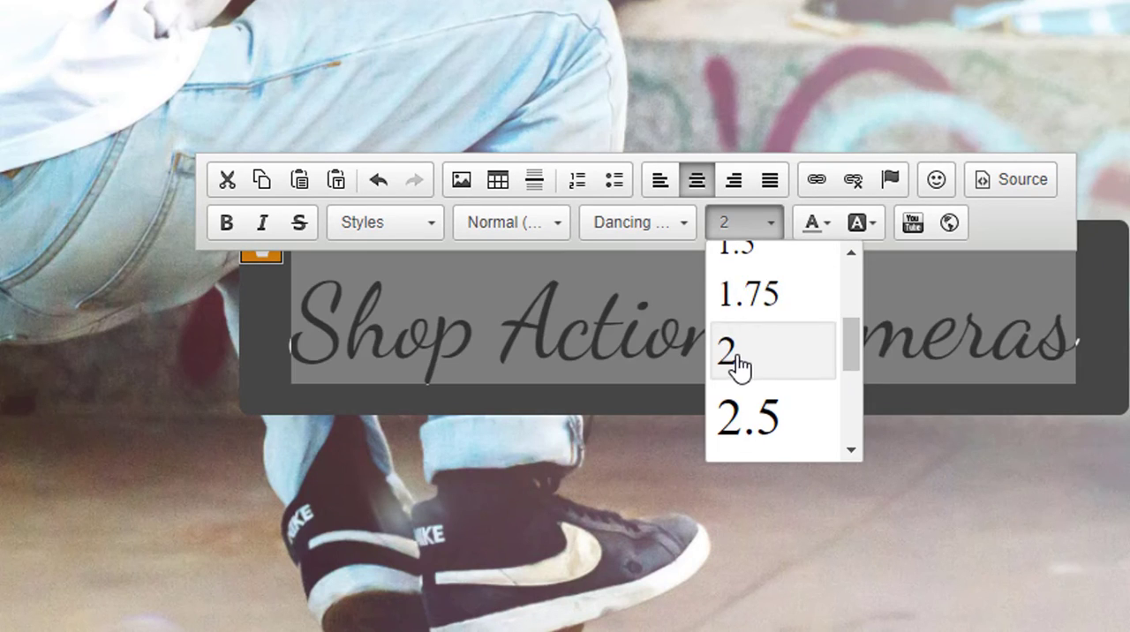
left_click(754, 258)
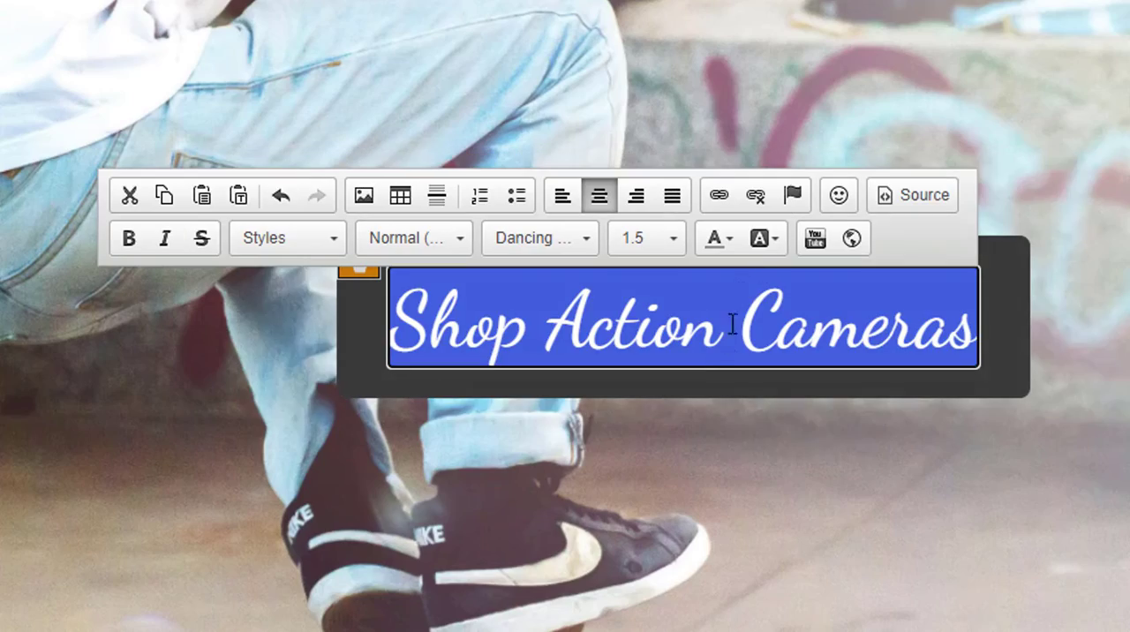
left_click(678, 455)
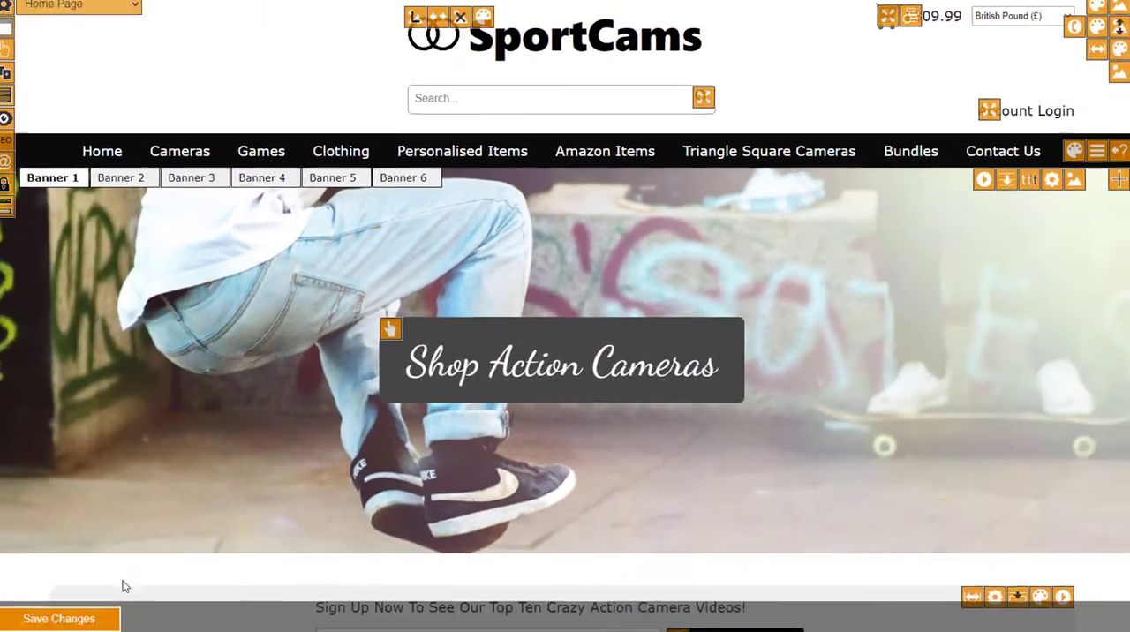
left_click(80, 621)
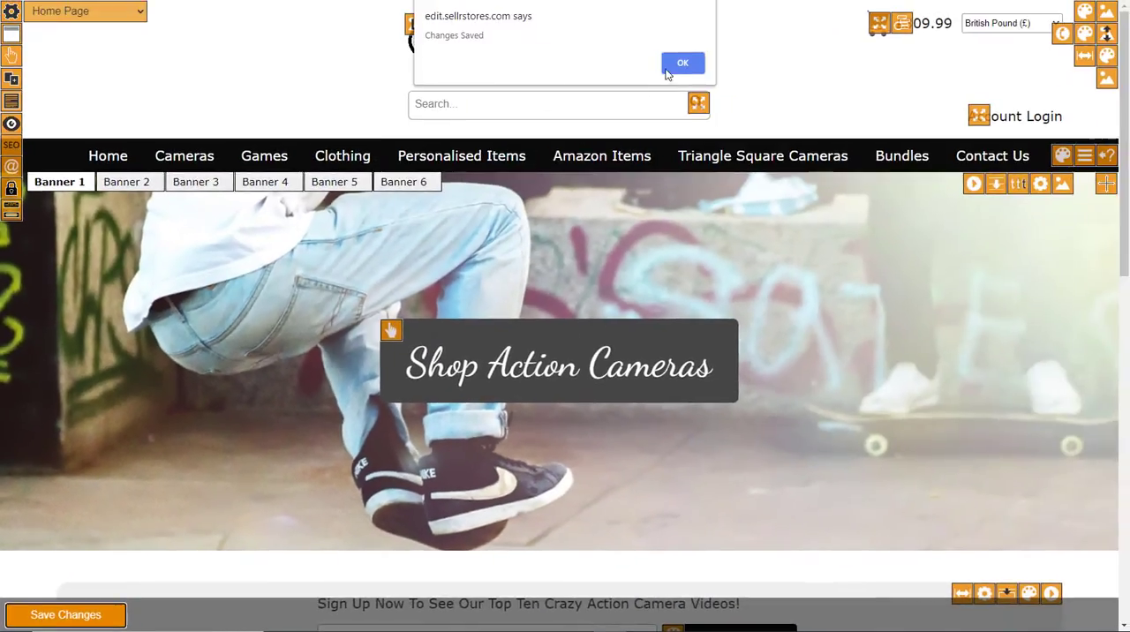
left_click(680, 65)
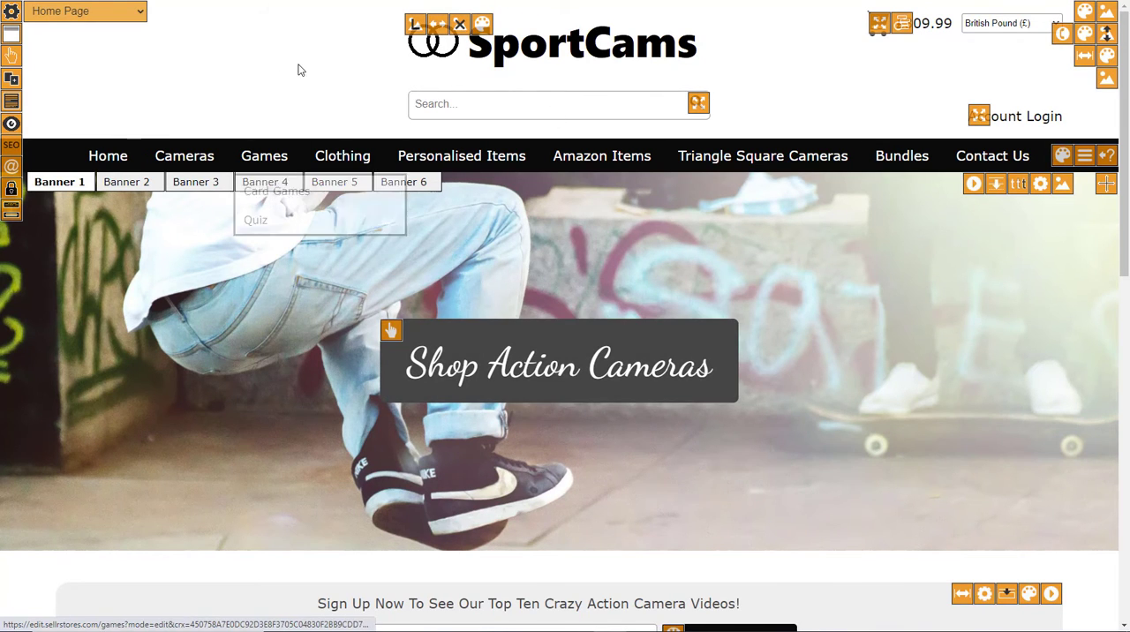
- Reload the home page of the live SportCams store and check the banner button's font
key("F5")
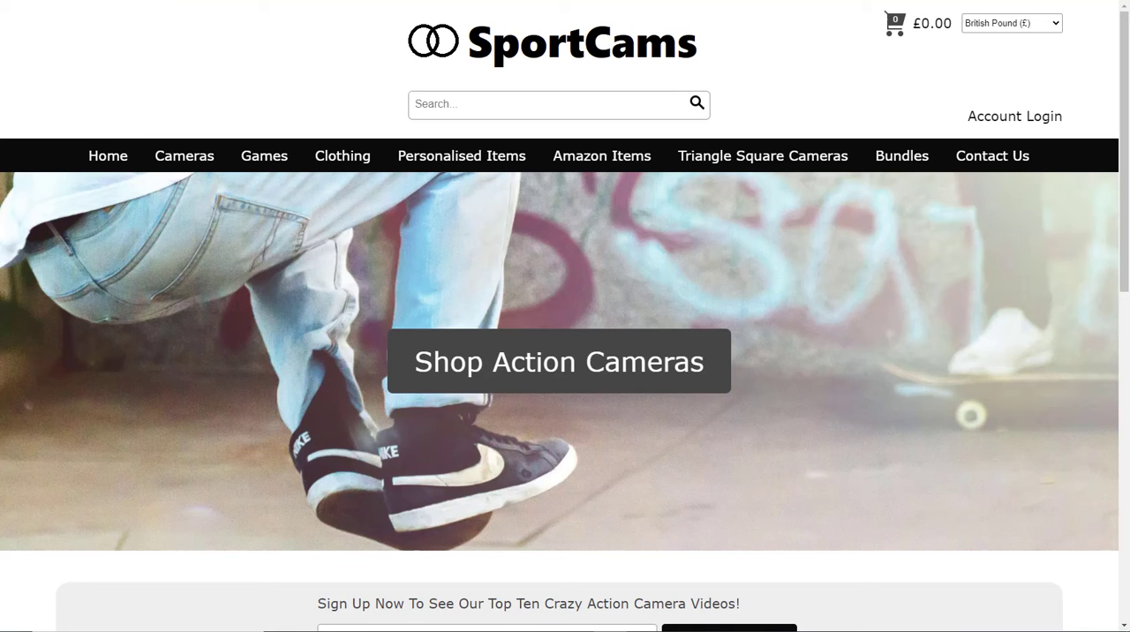
left_click(115, 157)
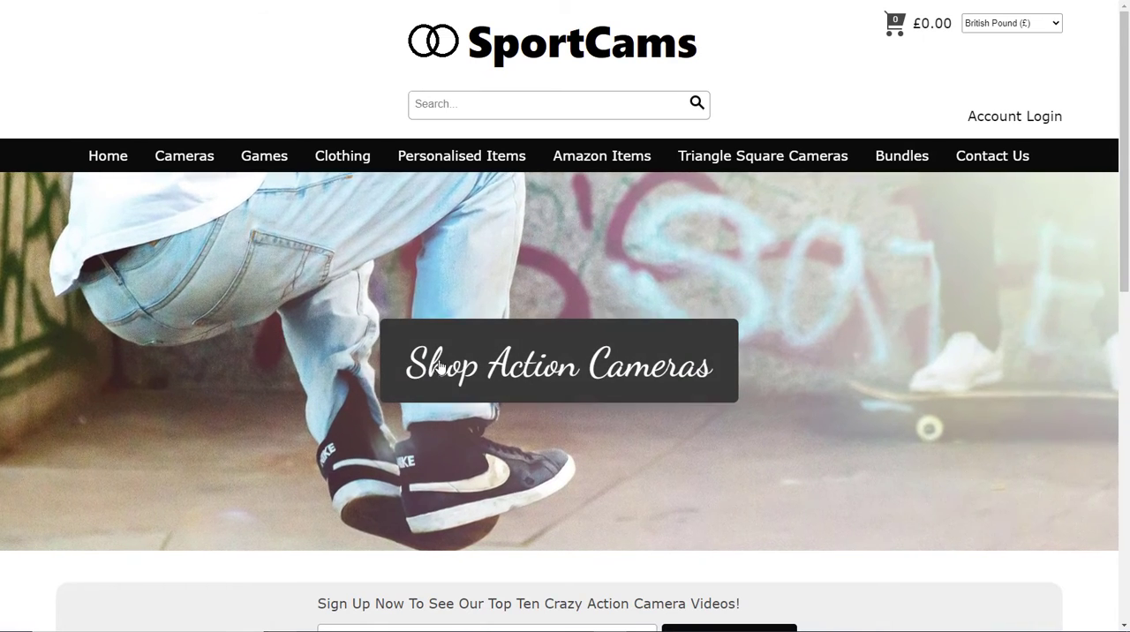
scroll(398, 385, "down", 3)
scroll(406, 380, "up", 3)
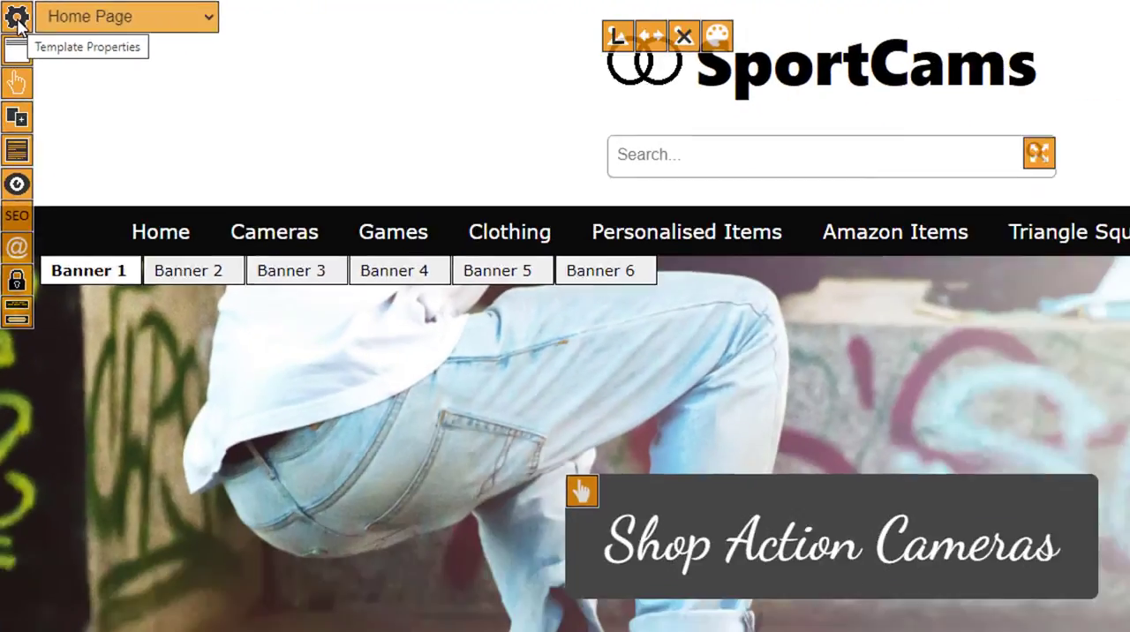
- Set the website template's base font to Source Code Pro and save the template properties
left_click(34, 37)
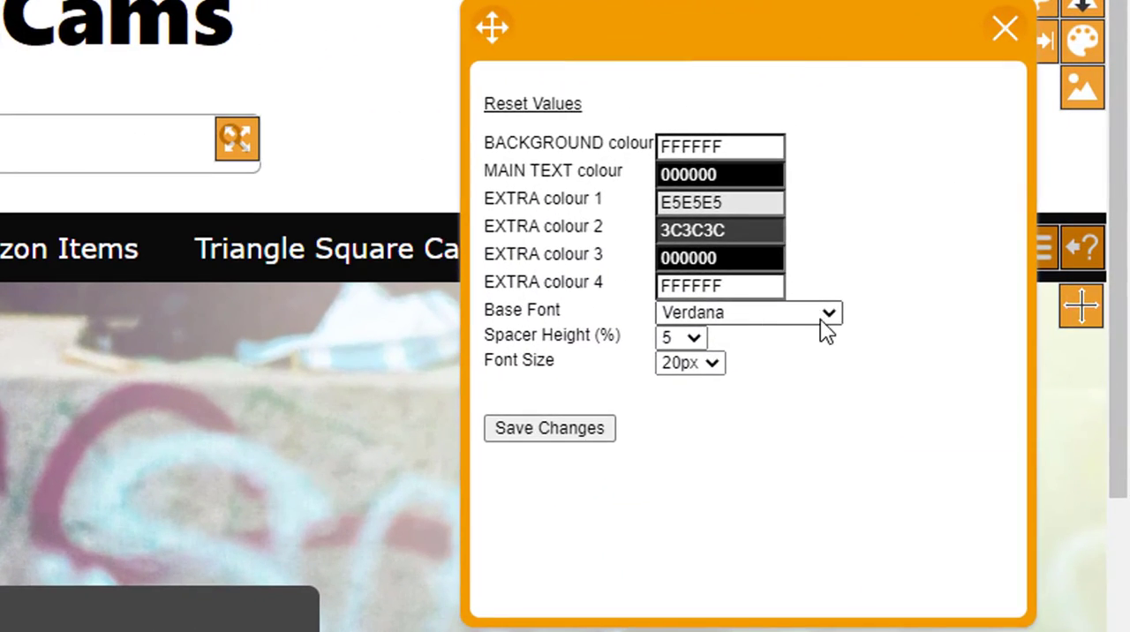
left_click(832, 316)
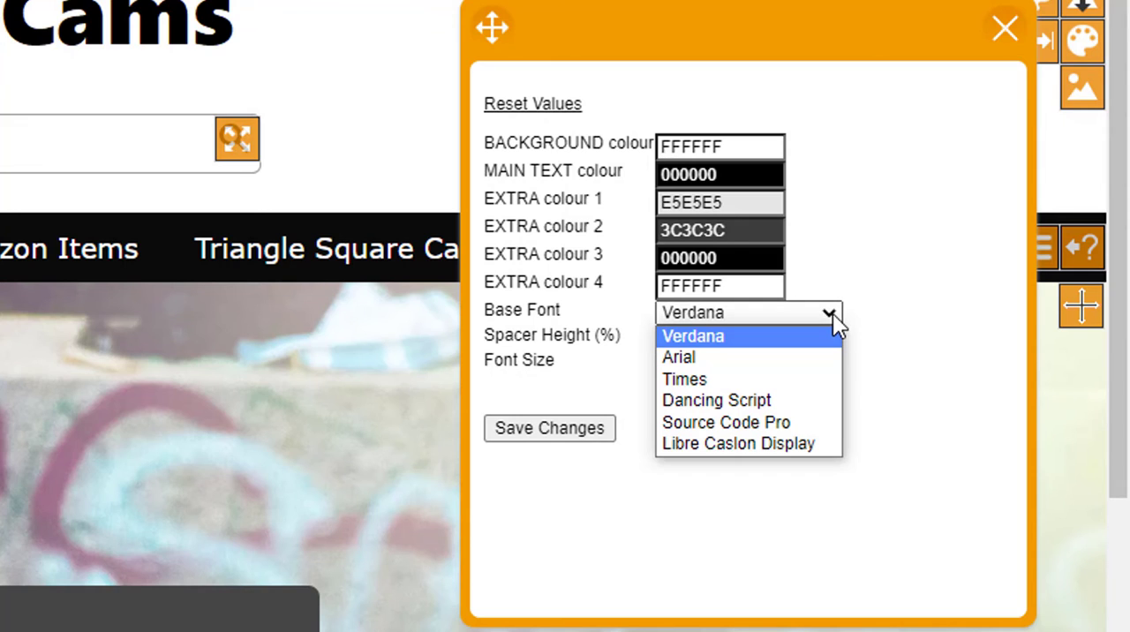
left_click(785, 431)
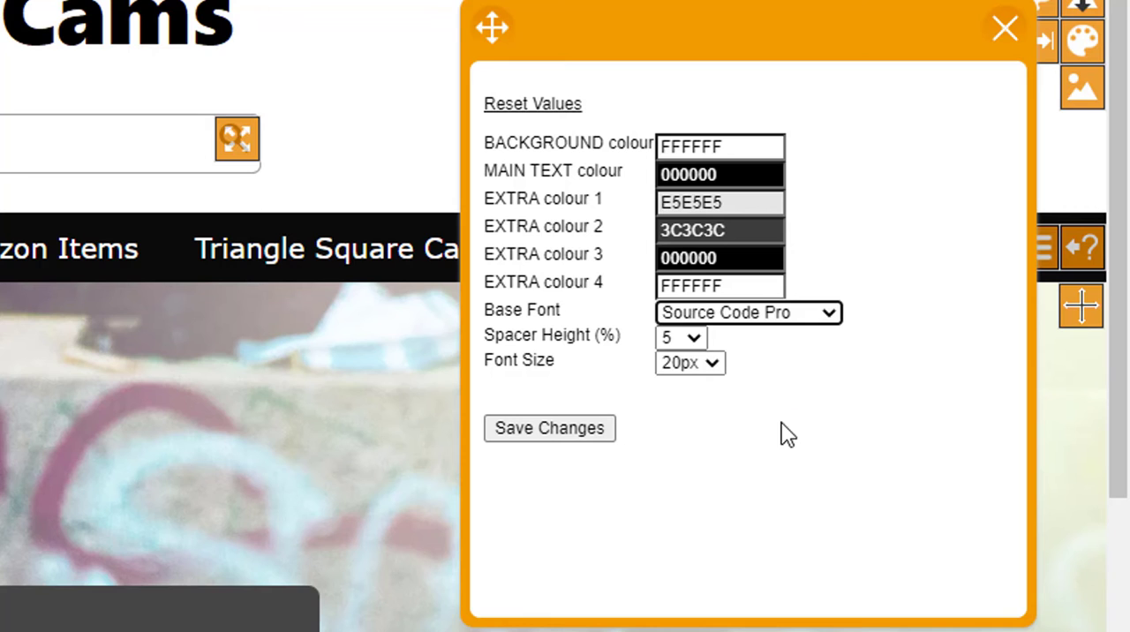
left_click(541, 432)
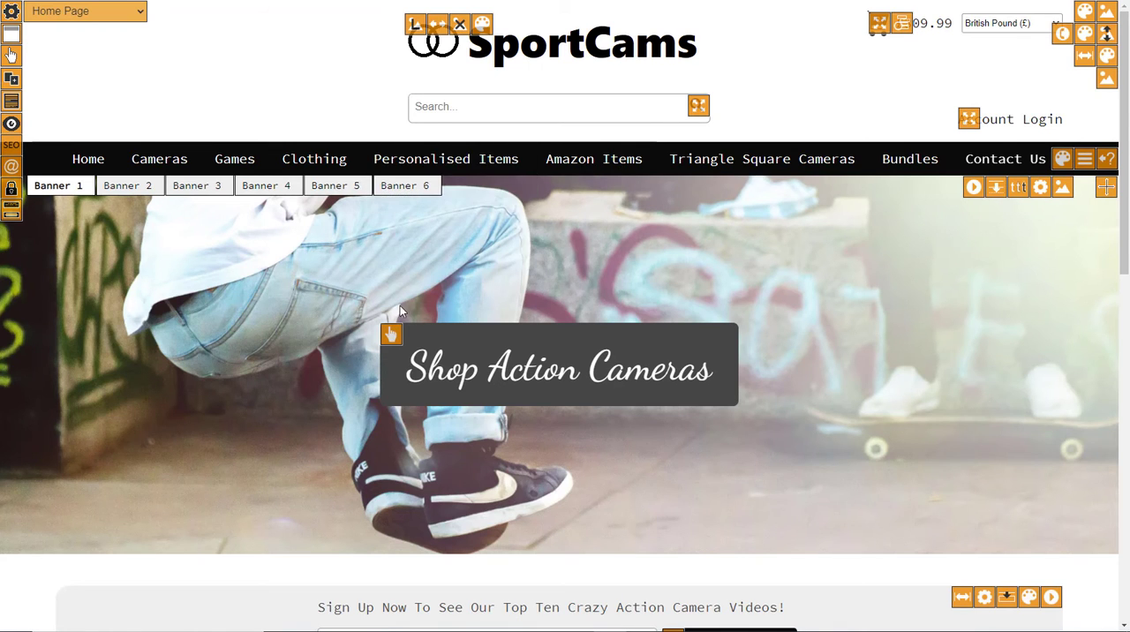
- Examine the base font across the signup section and product listings of the home page in the editor
scroll(461, 236, "down", 4)
scroll(460, 236, "down", 3)
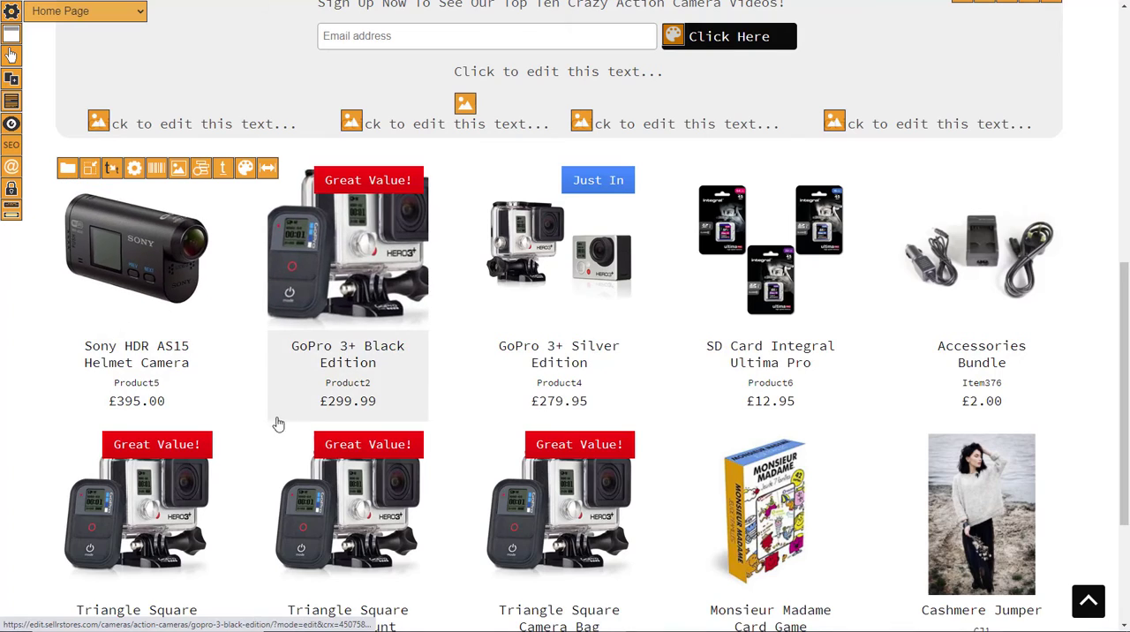
scroll(265, 430, "down", 2)
scroll(296, 430, "up", 9)
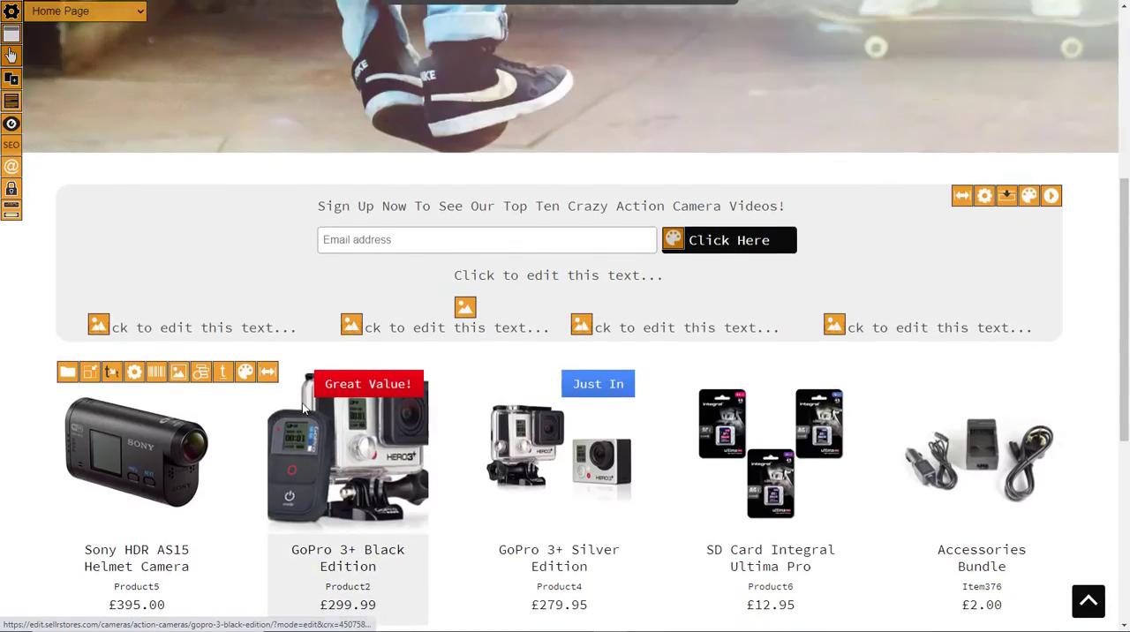
- Switch to the live store, reload its home page and inspect the font of the menu, signup section and products
key("ctrl+Tab")
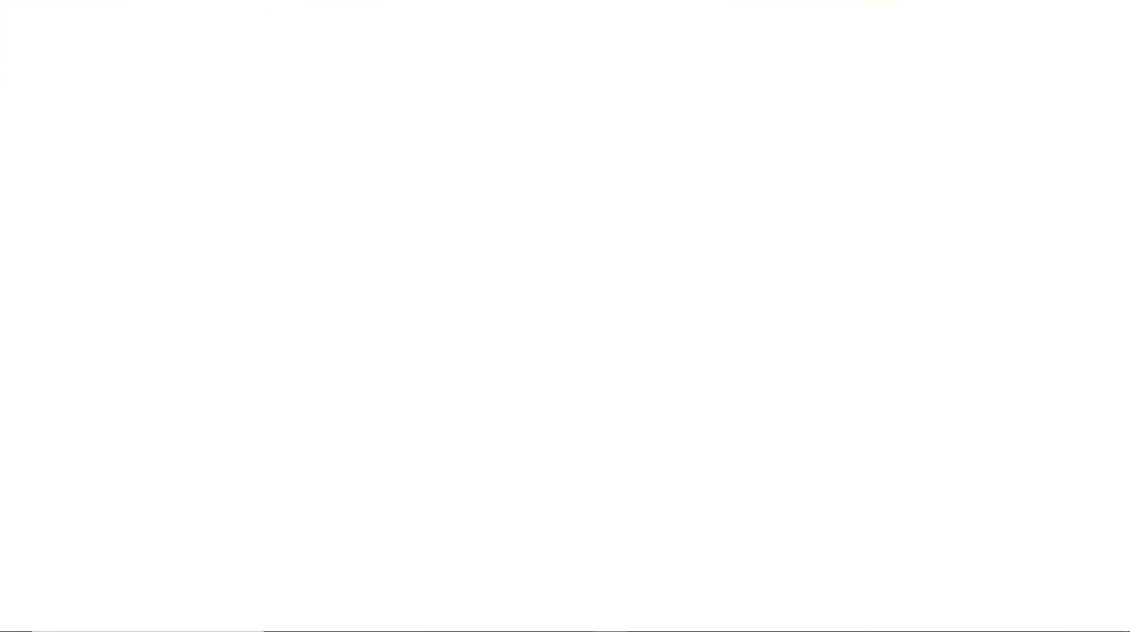
left_click(110, 162)
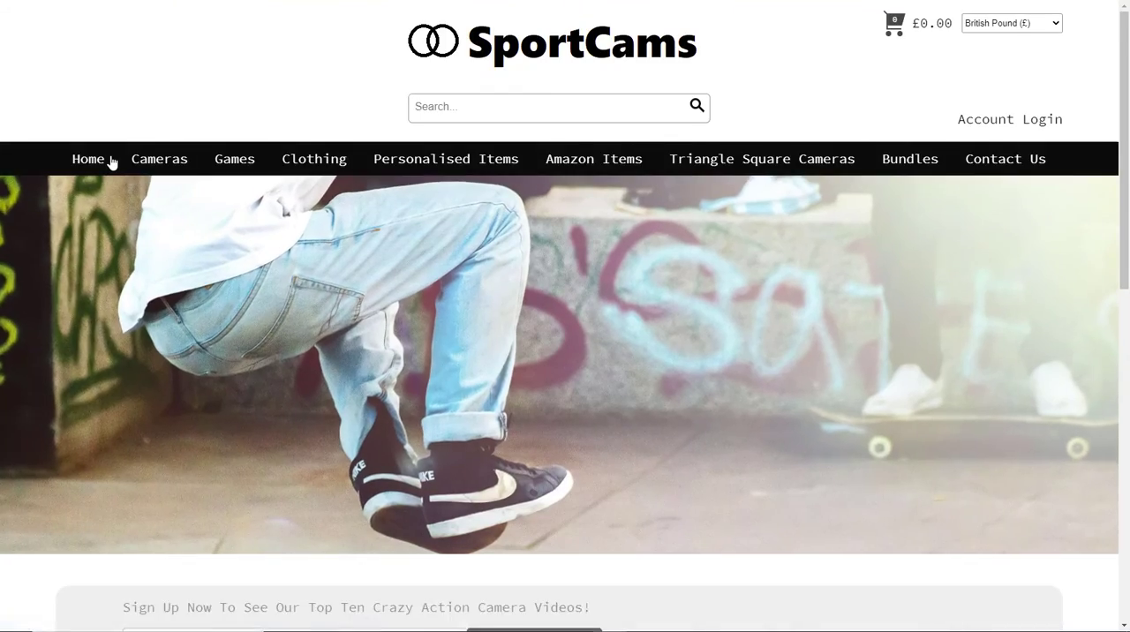
scroll(487, 598, "down", 10)
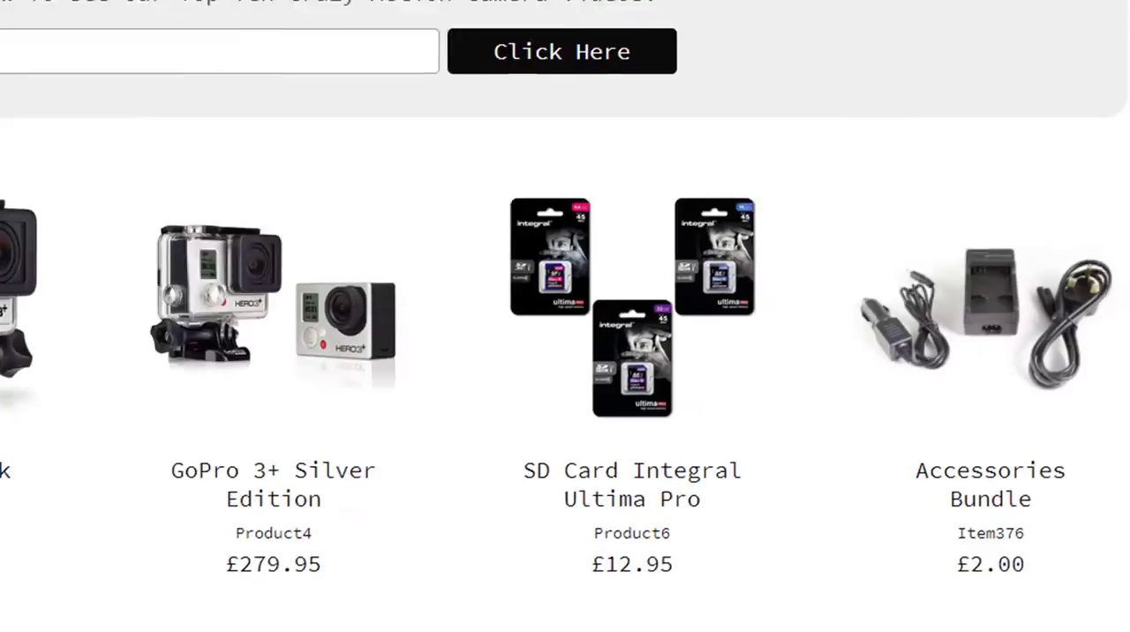
scroll(414, 290, "up", 10)
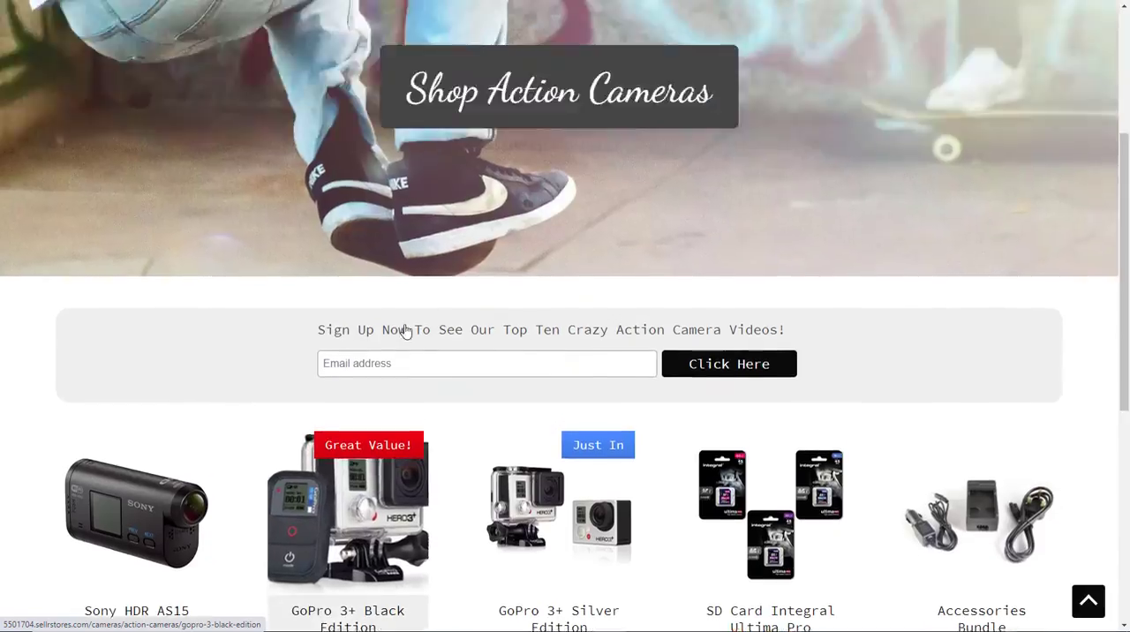